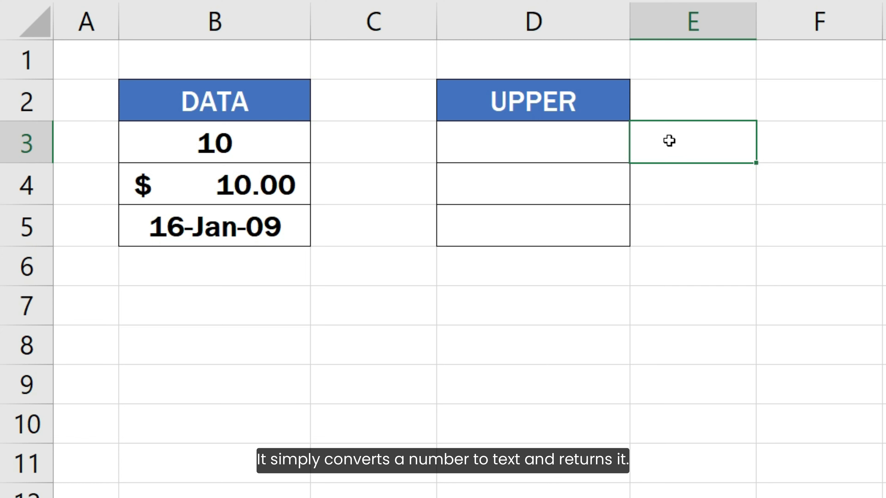
Enter the formula =UPPER(B3) in cell D3 to convert the plain number to text.
left_click(597, 142)
type("=")
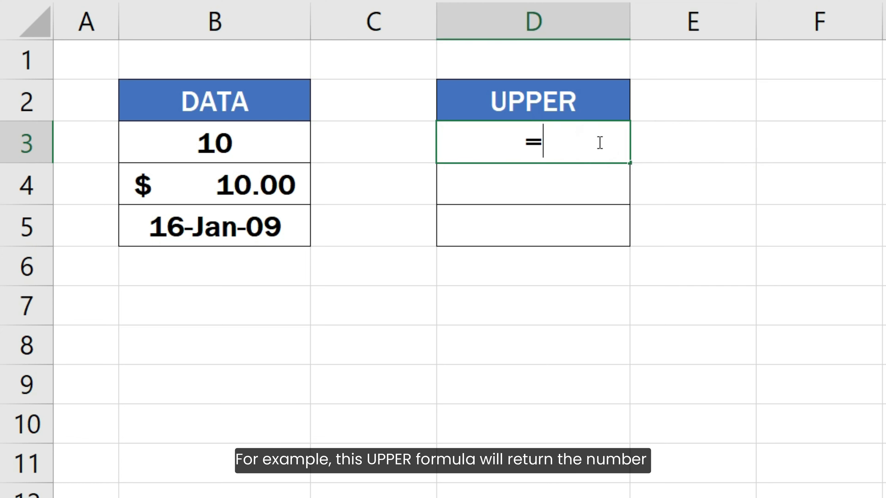
type("UPPER(")
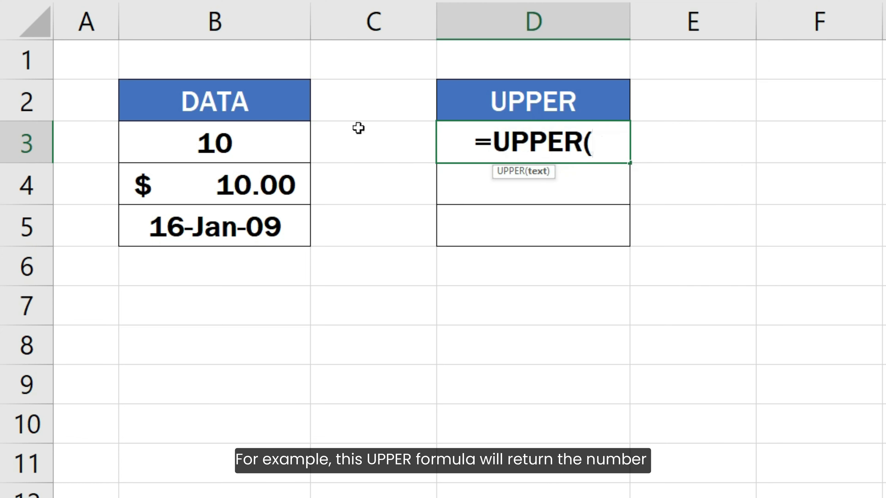
left_click(291, 127)
type(")")
key("Return")
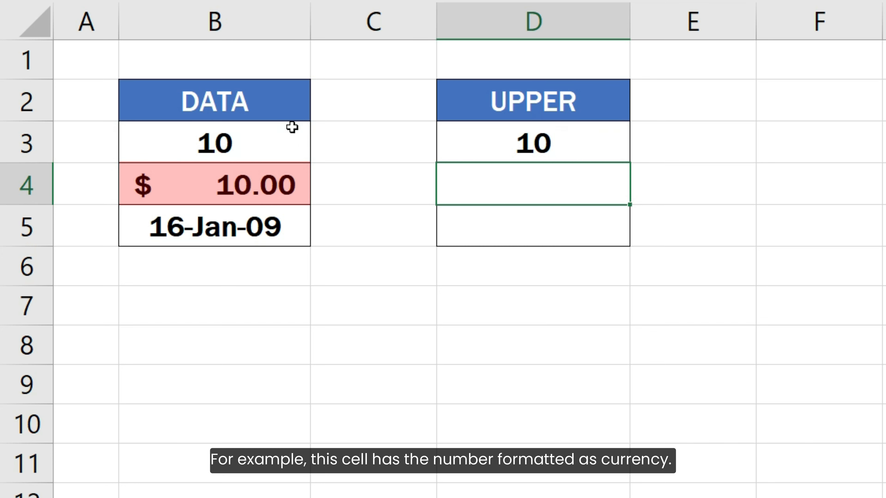
Enter an UPPER formula in cell D4 that references the currency value in B4.
type("=U")
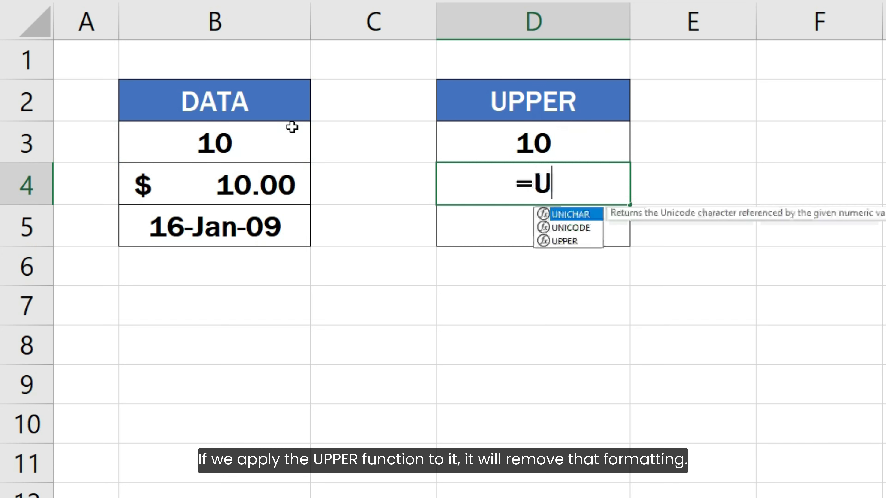
type("PPER(")
left_click(287, 185)
key("Return")
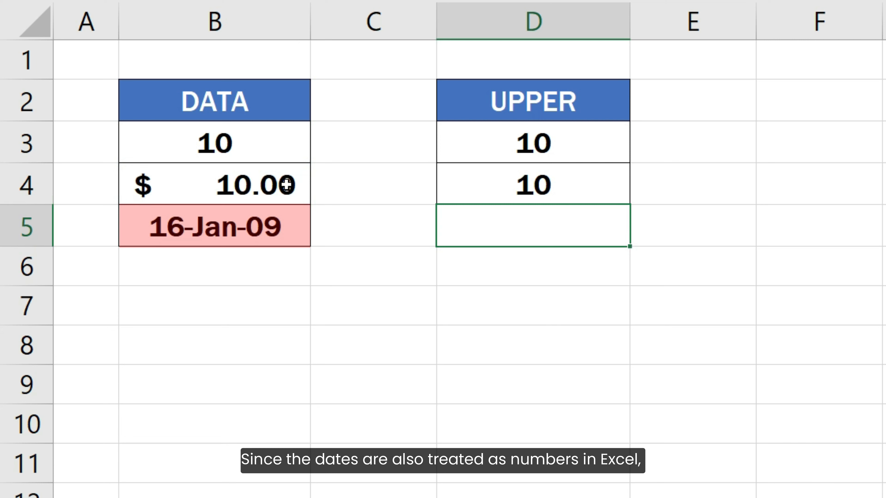
Enter the formula =UPPER(B5) in cell D5 for the date value.
type("=UPPER")
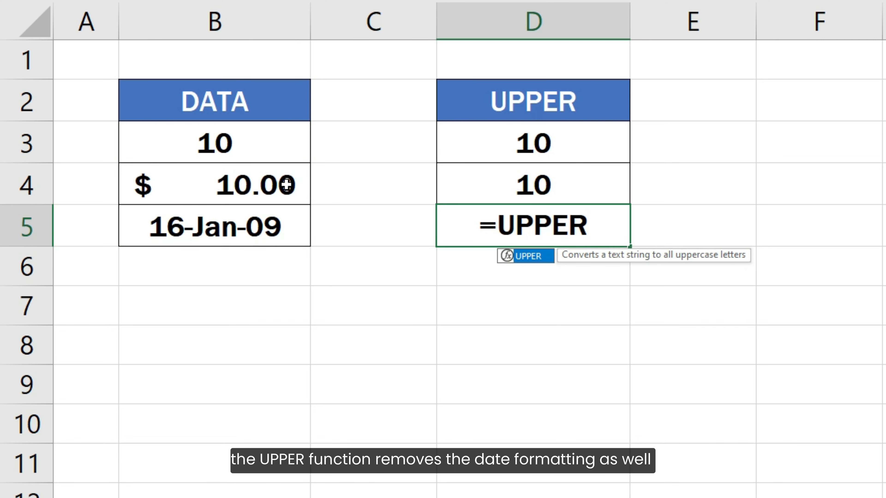
type("(")
left_click(275, 222)
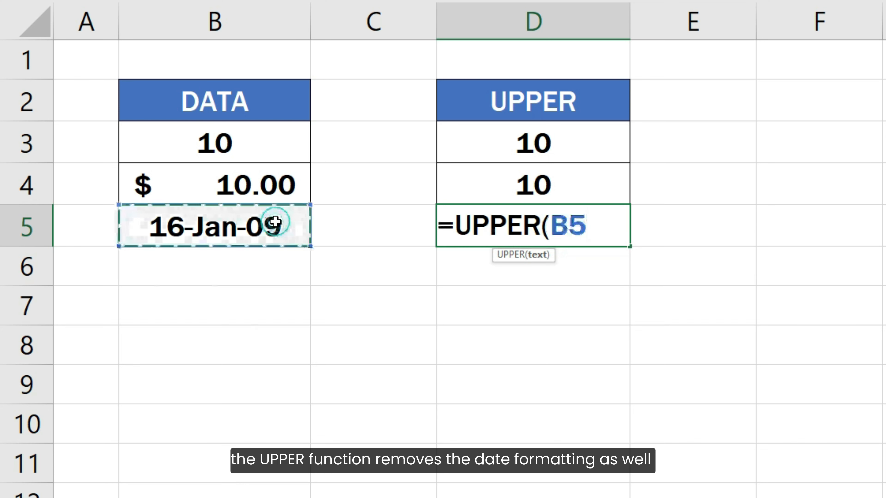
type(")")
key("Return")
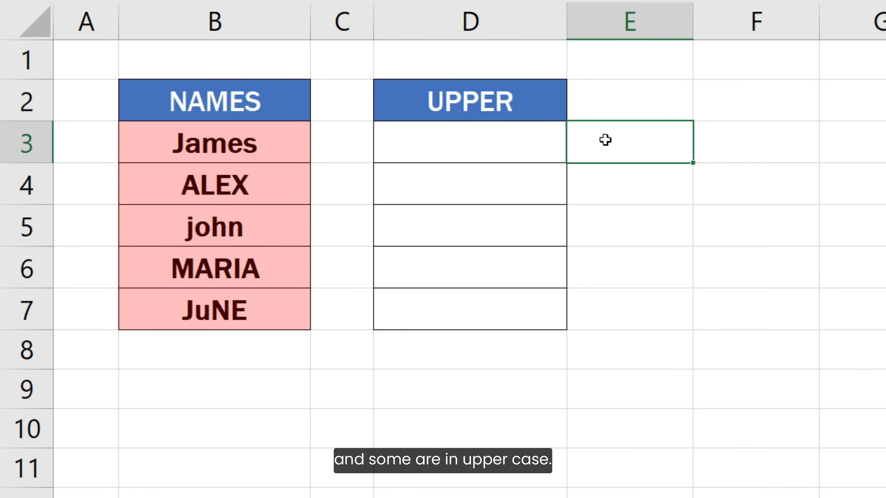
In the names table, enter an UPPER formula referencing B3 in D3 and fill it down to D7.
left_click(541, 142)
type("=UPPER(")
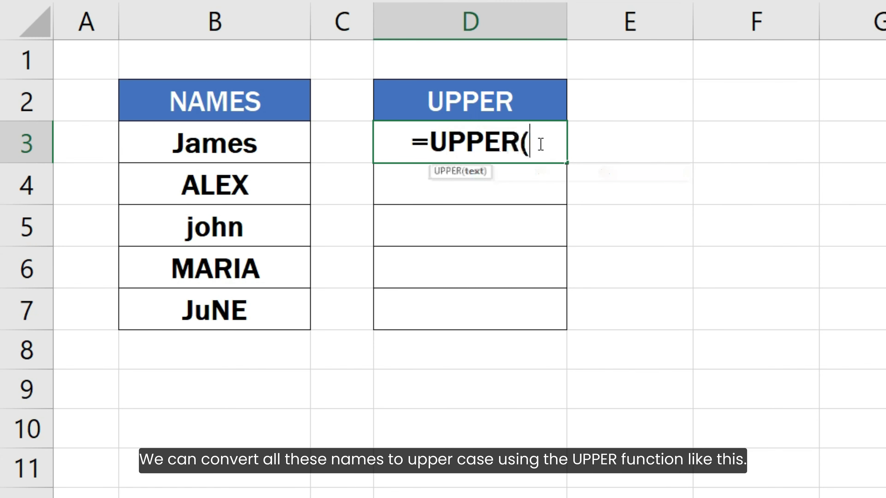
left_click(267, 143)
key("Return")
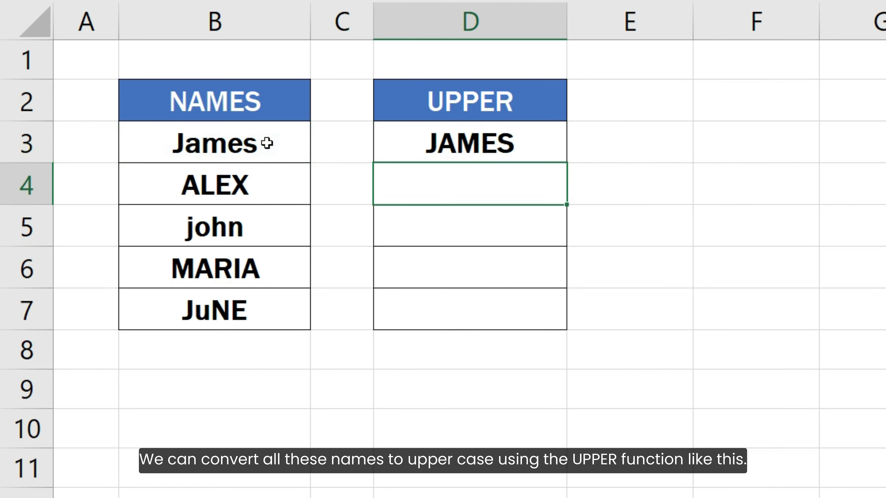
left_click(449, 144)
left_click_drag(566, 162, 558, 315)
left_click(622, 308)
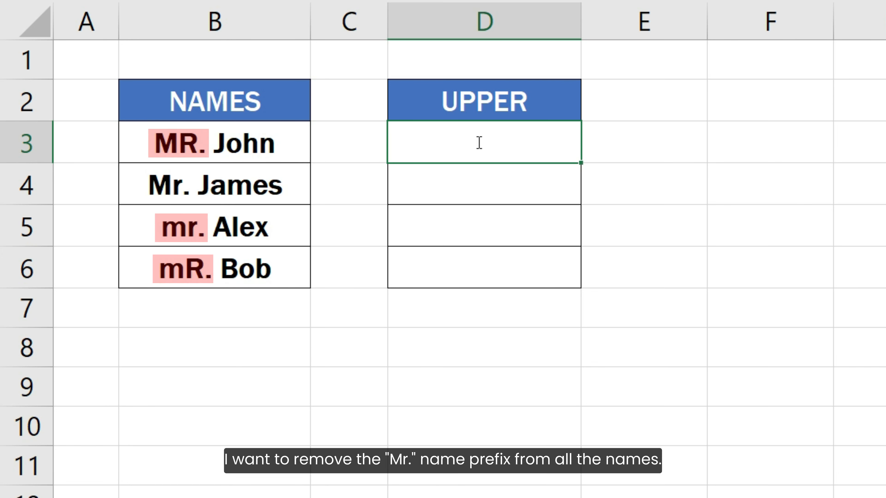
Enter =SUBSTITUTE(B3, "Mr.", "") in cell D3 to strip the prefix from the name.
type("=SUBS")
key("Tab")
left_click(267, 143)
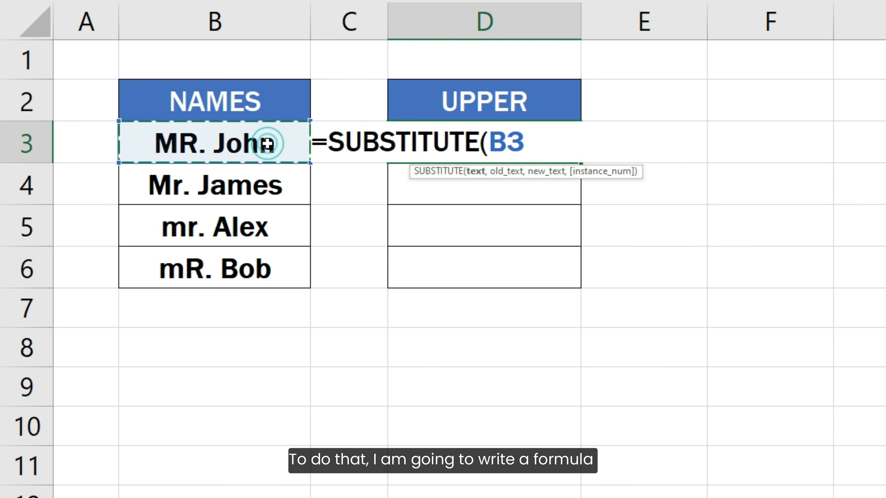
type(", \"Mr.\", \"\")")
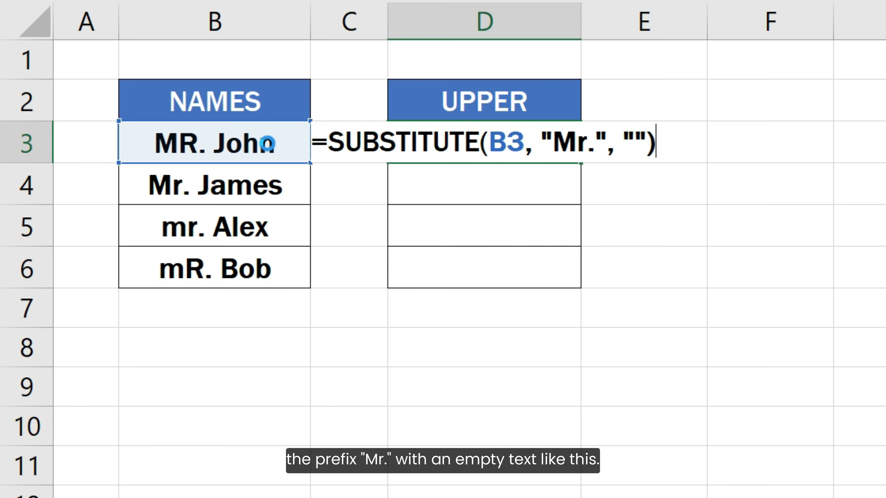
key("Return")
Fill the SUBSTITUTE formula from D3 down to D6.
left_click(454, 141)
left_click_drag(582, 167, 579, 267)
left_click(614, 273)
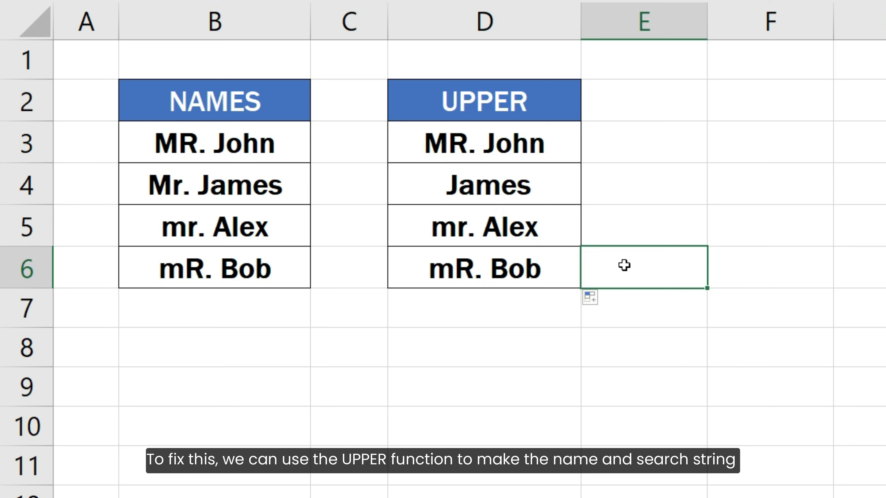
Edit the D3 formula to =SUBSTITUTE(UPPER(B3), UPPER("Mr."), "") so the prefix matches in any case.
double_click(523, 145)
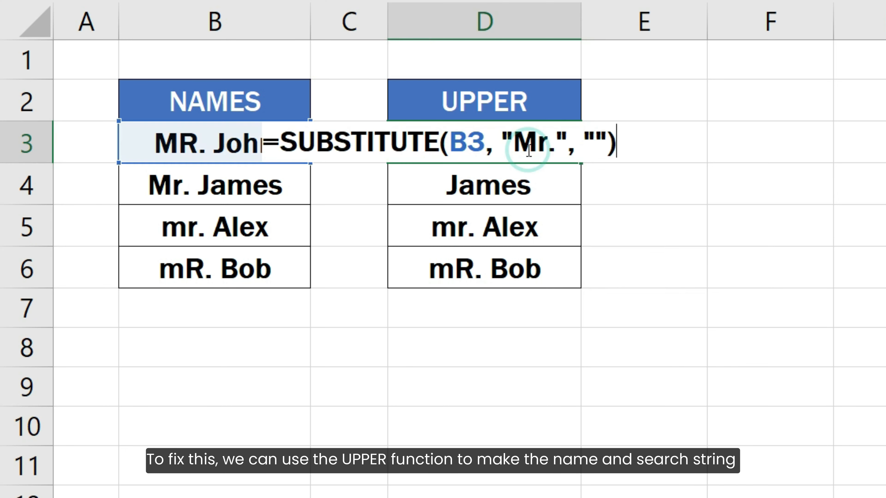
left_click(449, 145)
type("UPPER(")
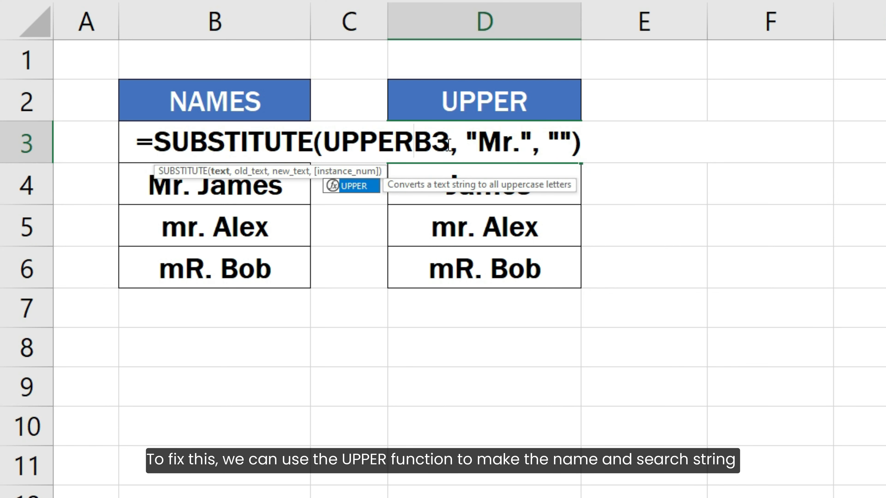
left_click(459, 144)
type(")")
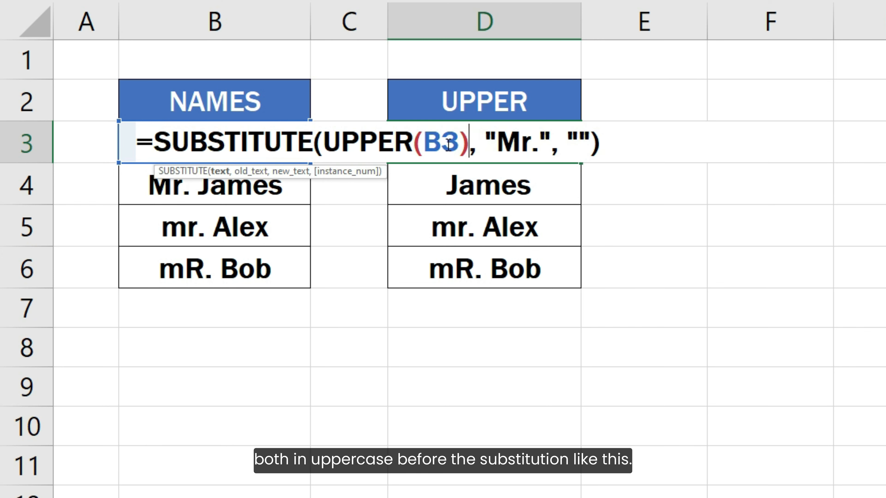
left_click(485, 143)
type("UPPER(")
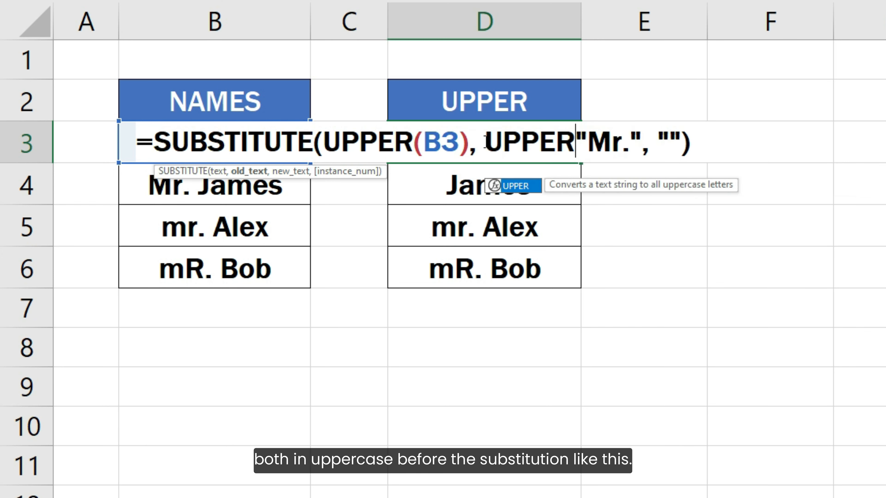
left_click(652, 143)
type(")")
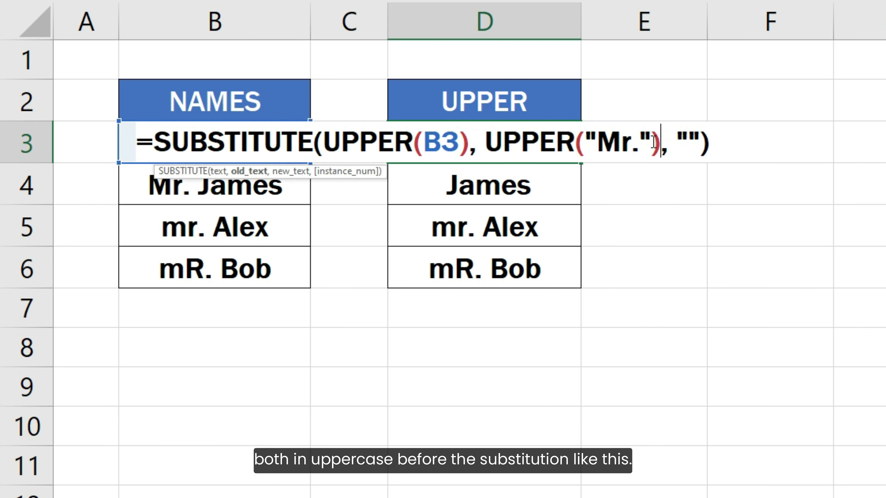
key("Return")
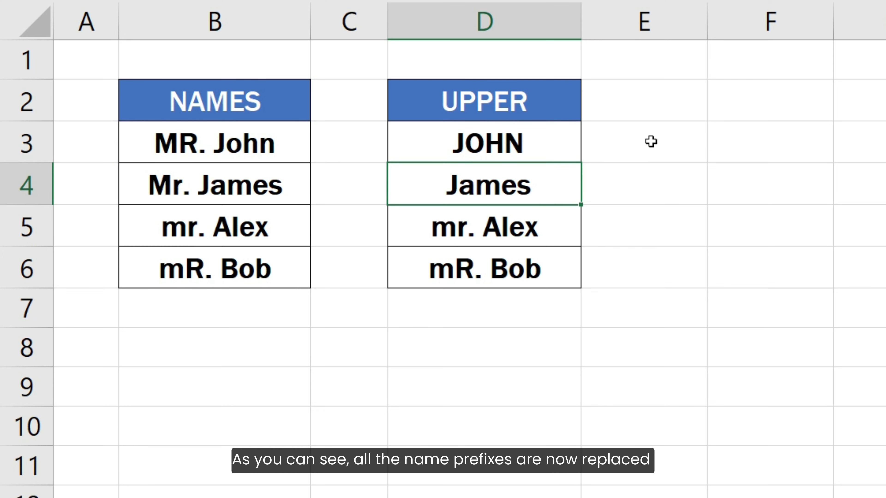
Copy the revised D3 formula with the UPPER functions down through D6.
left_click(544, 139)
left_click_drag(580, 162, 575, 276)
left_click(628, 275)
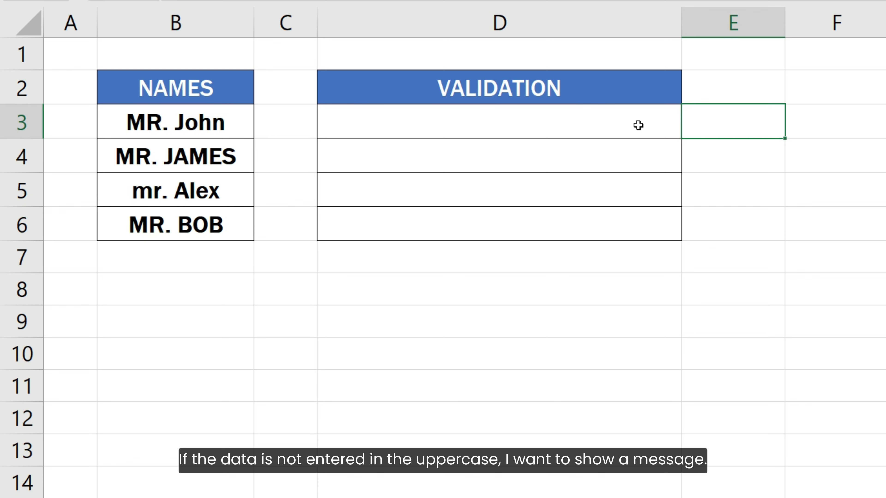
Enter =IF(EXACT(B3, UPPER(B3)), "PASS", "Please enter data in uppercase") in cell D3 of the validation column.
left_click(638, 125)
type("=IF(EXACT(")
left_click(221, 115)
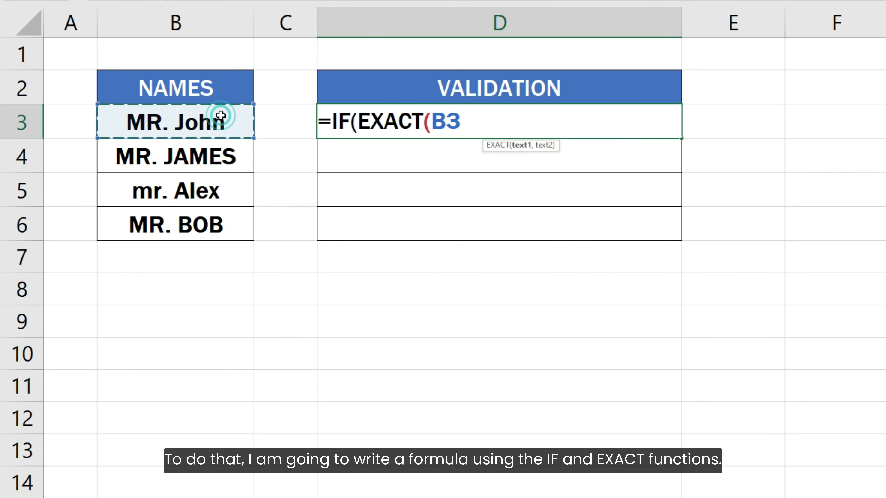
type(", UPPER(")
left_click(220, 115)
type(")), \"PASS")
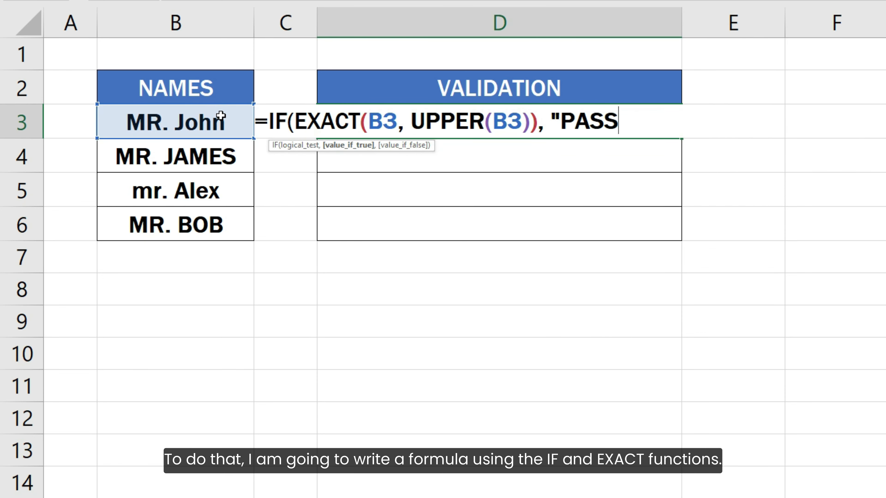
type("\", \"Please enter data in upp")
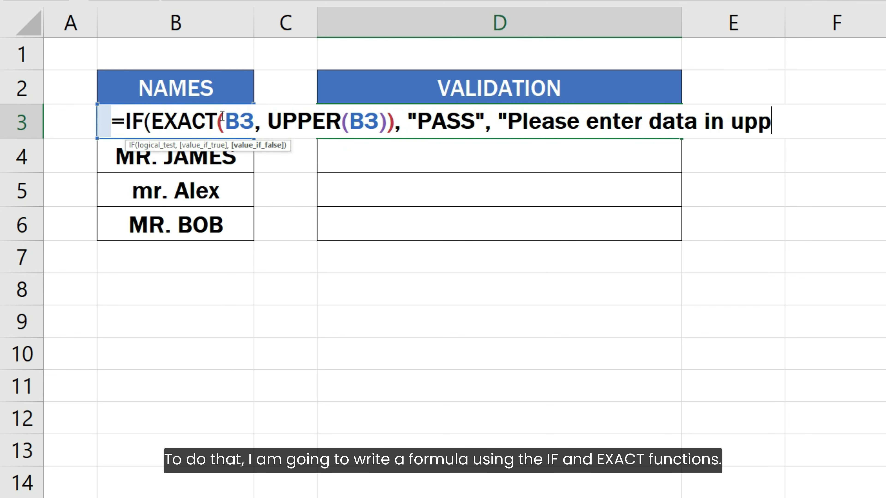
type("ercase\")")
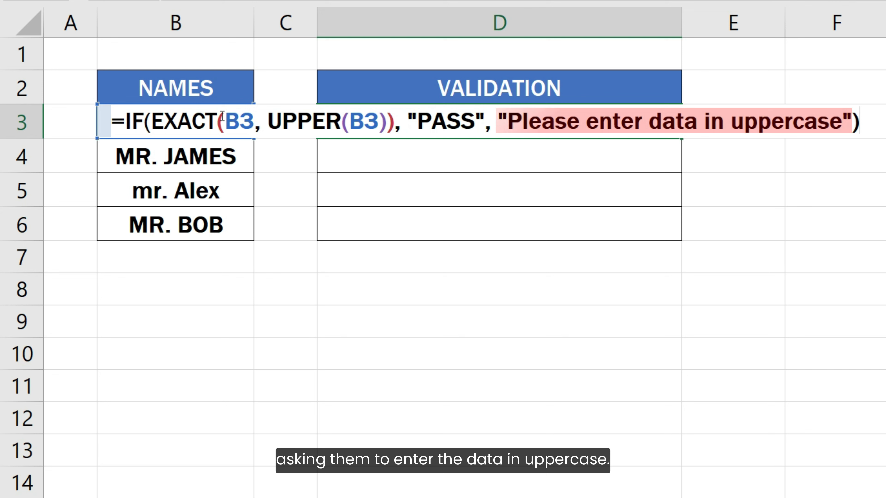
key("Return")
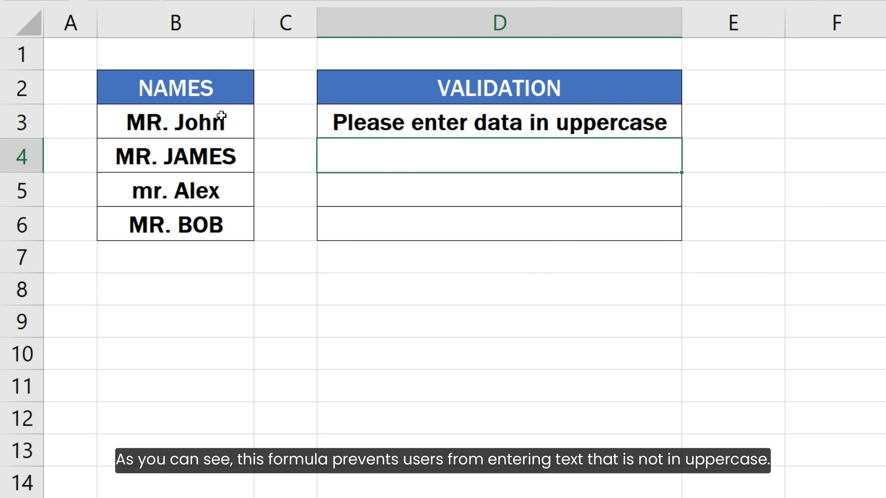
Fill the validation formula from D3 down to D6.
left_click(447, 119)
left_click_drag(679, 138, 678, 233)
left_click(708, 227)
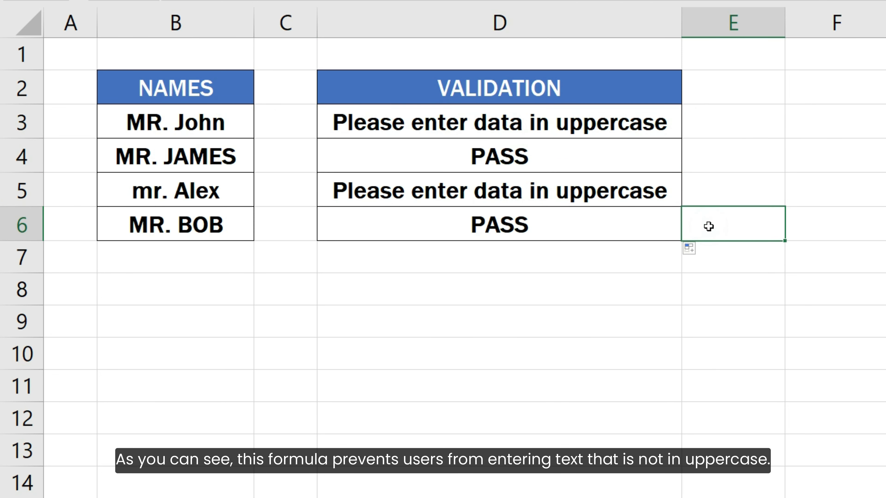